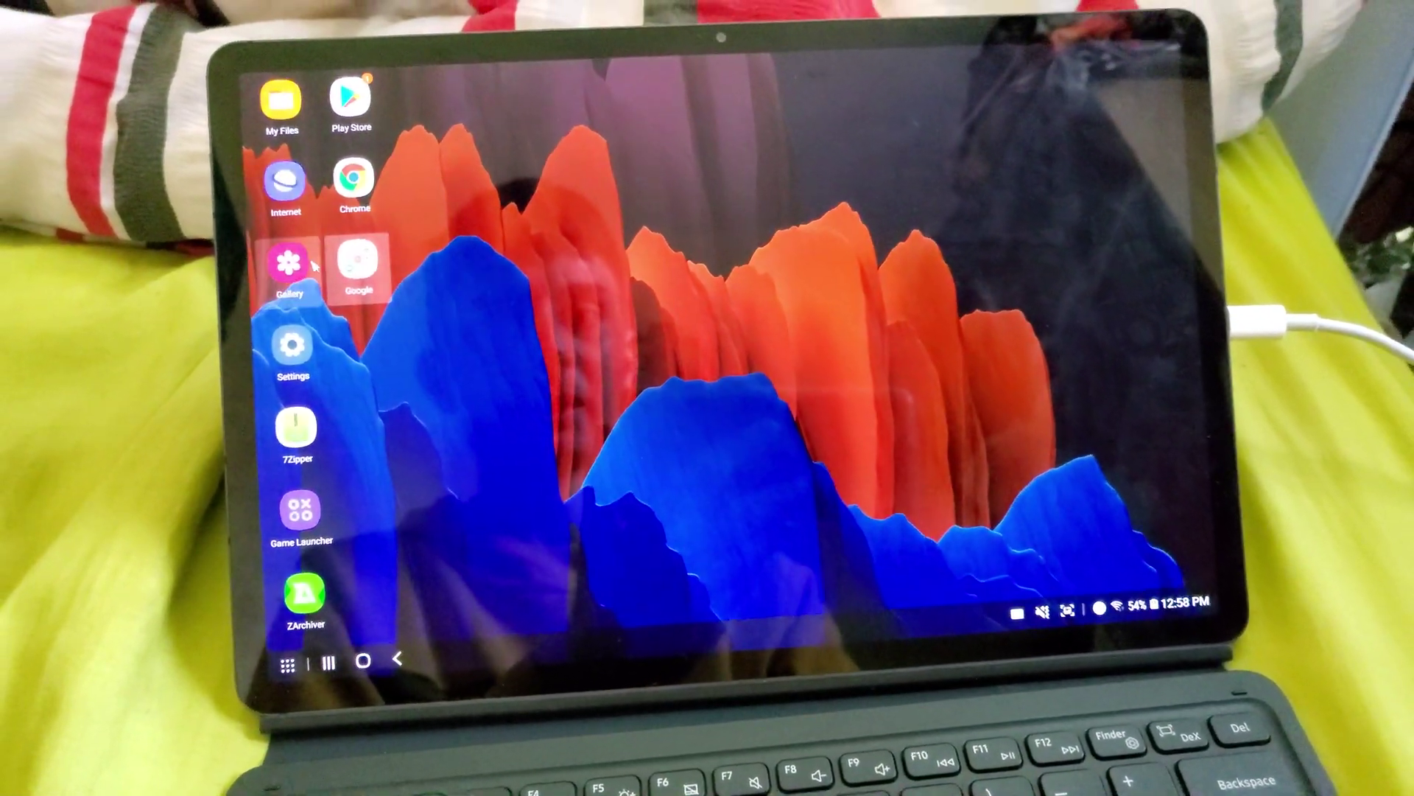
key(Return)
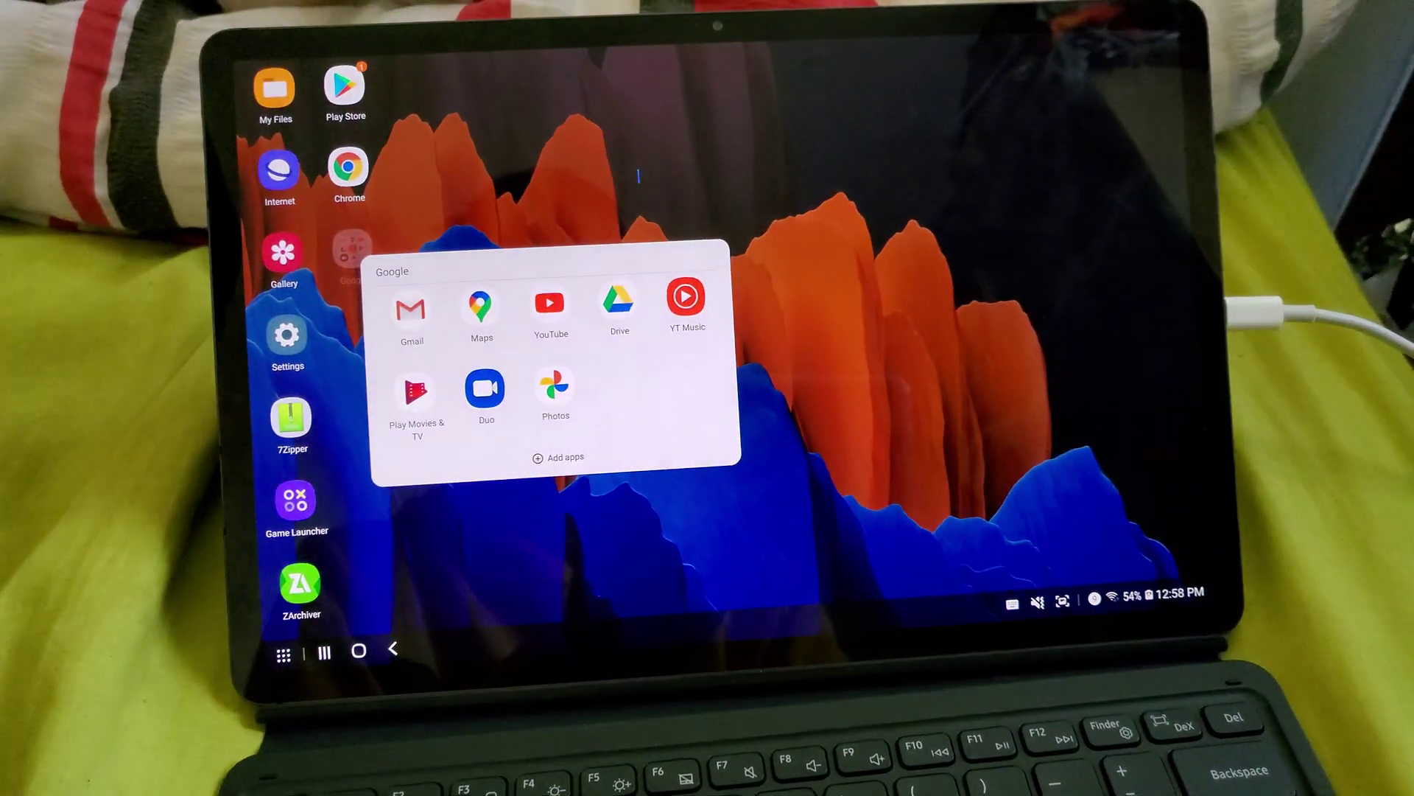
key(Escape)
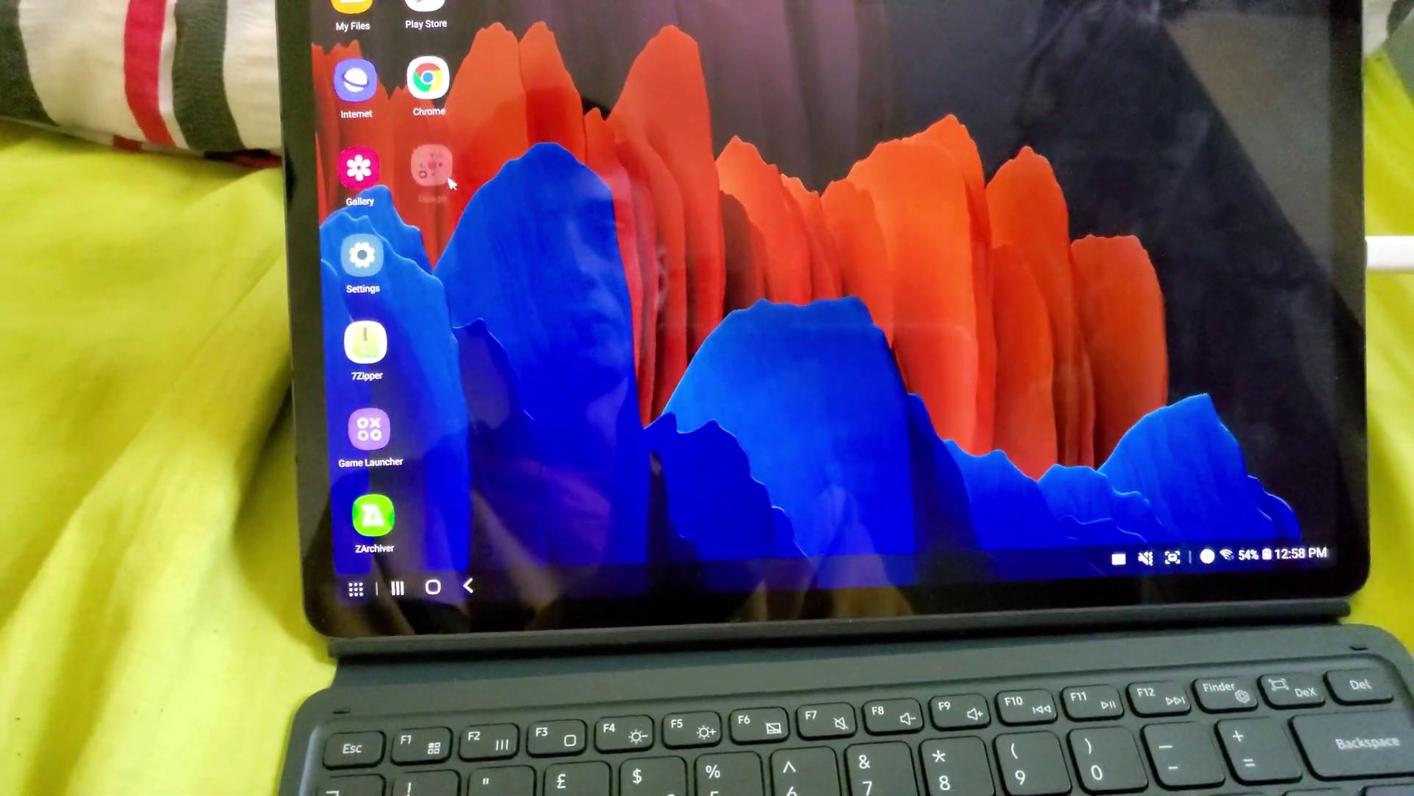
click(448, 182)
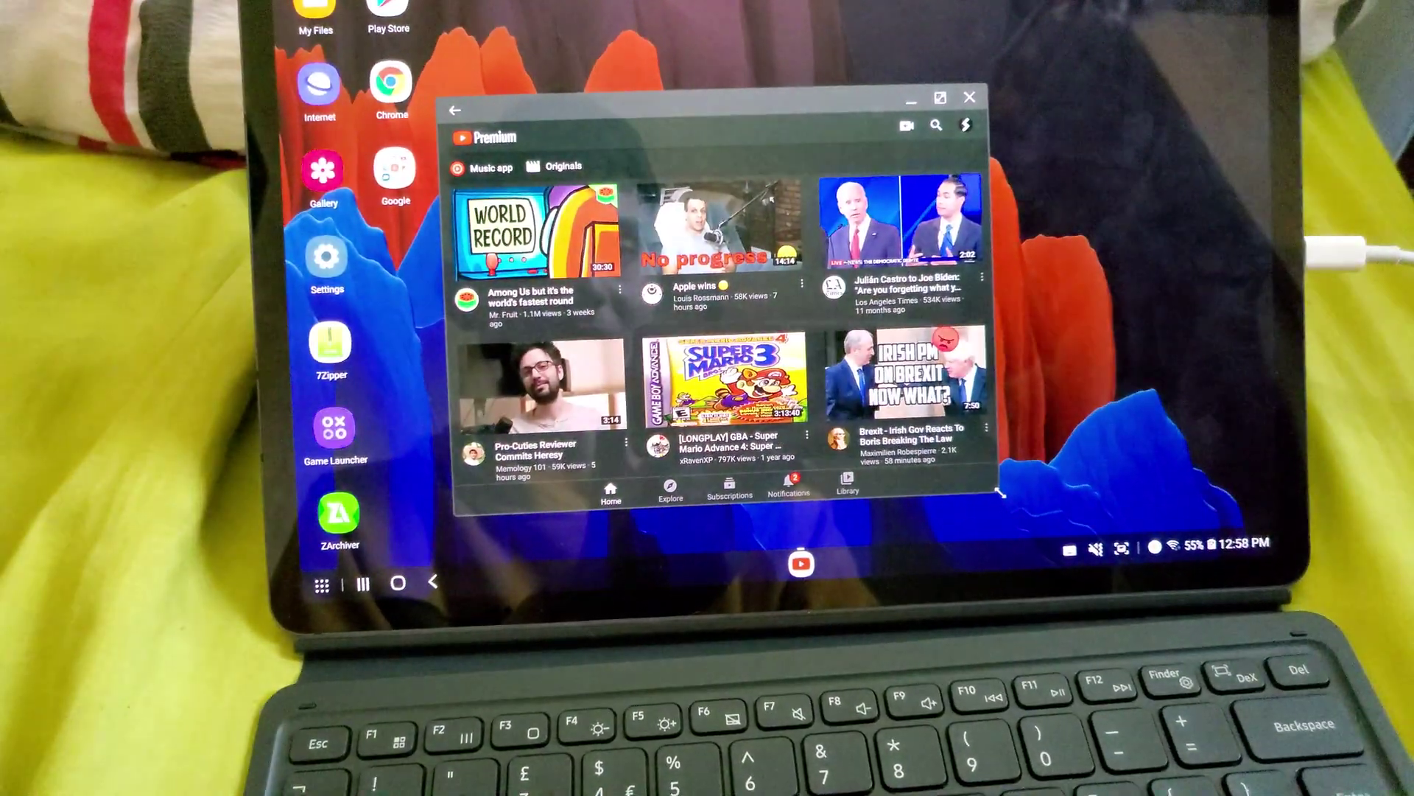
mouse_move(991, 492)
mouse_down()
mouse_move(1232, 420)
mouse_move(543, 450)
mouse_up()
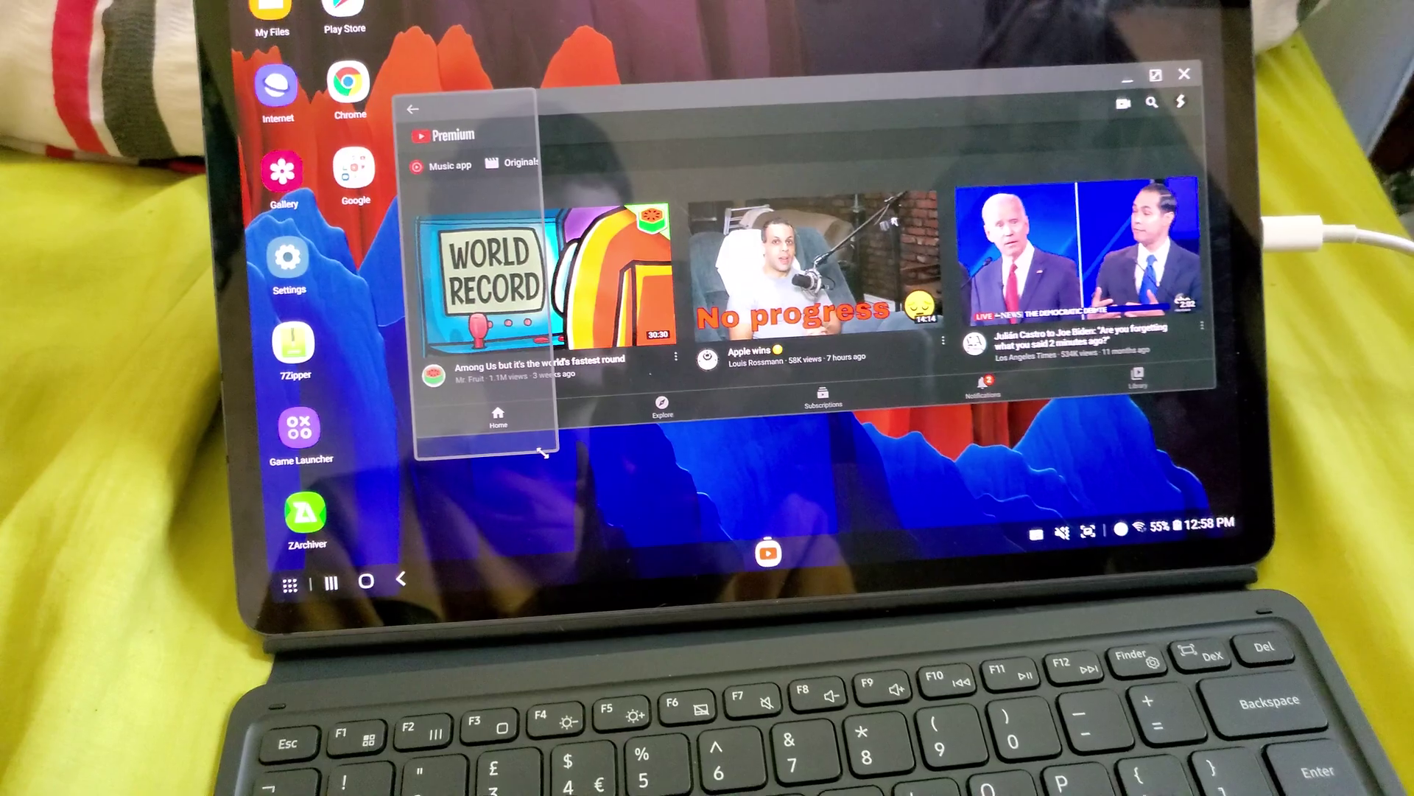
drag(542, 450, 1011, 455)
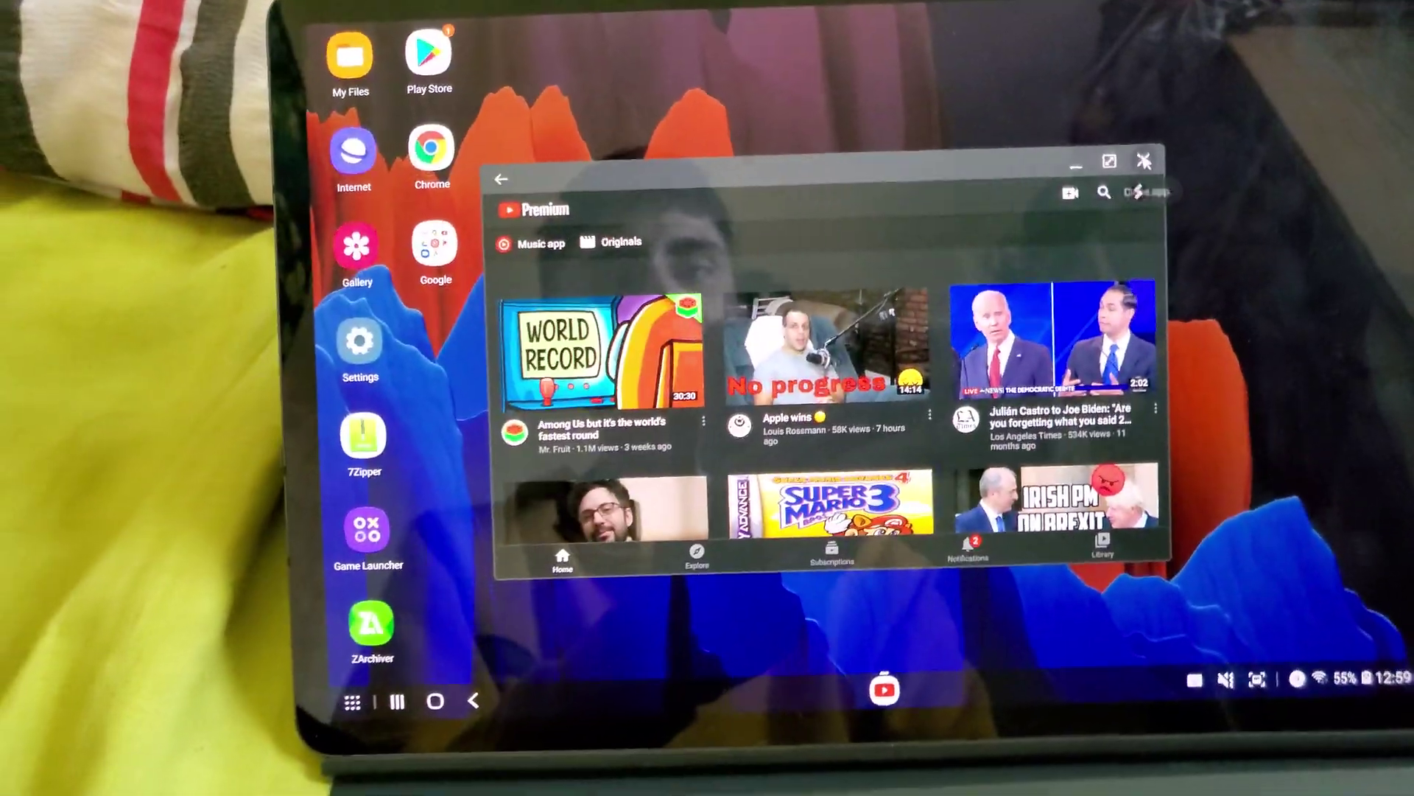
click(1144, 162)
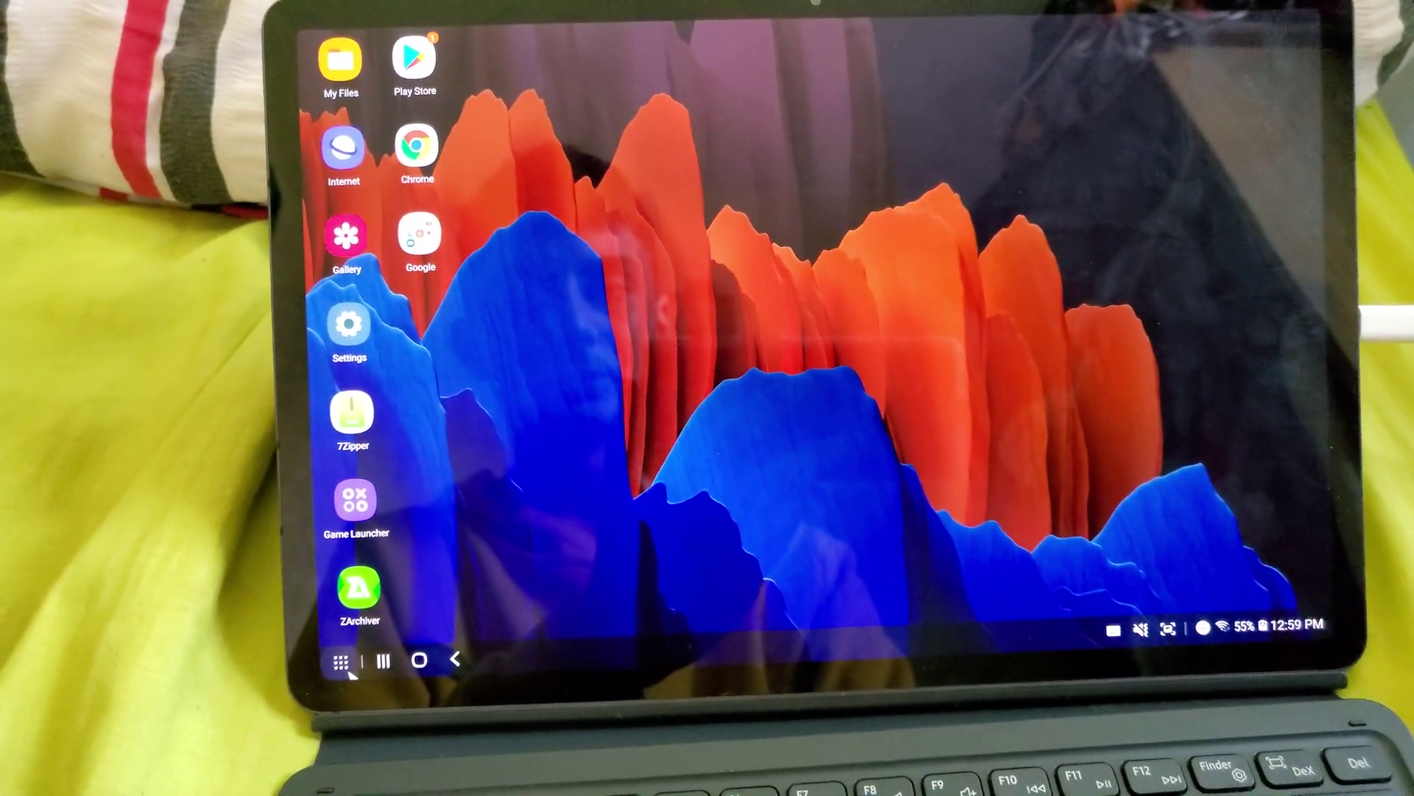
click(316, 652)
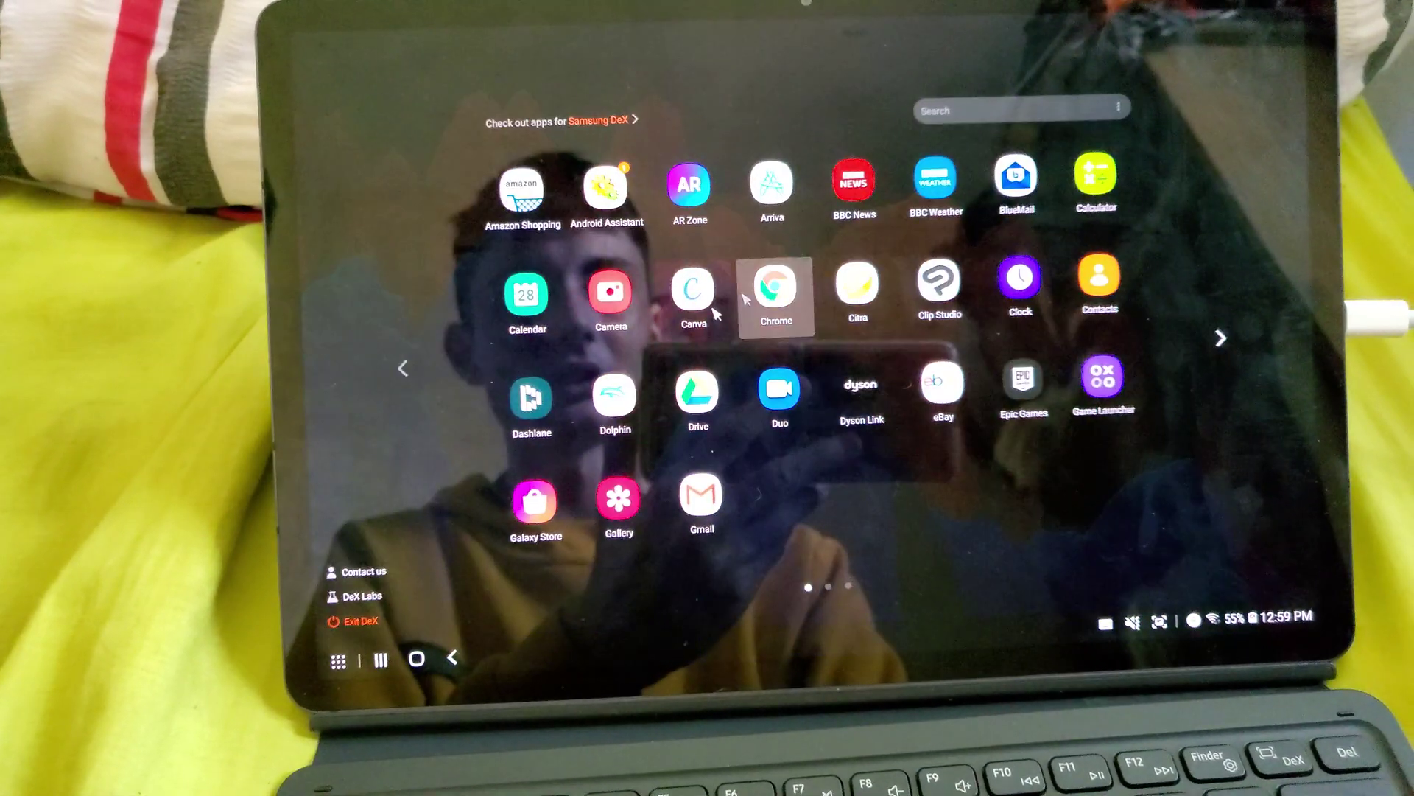
click(950, 107)
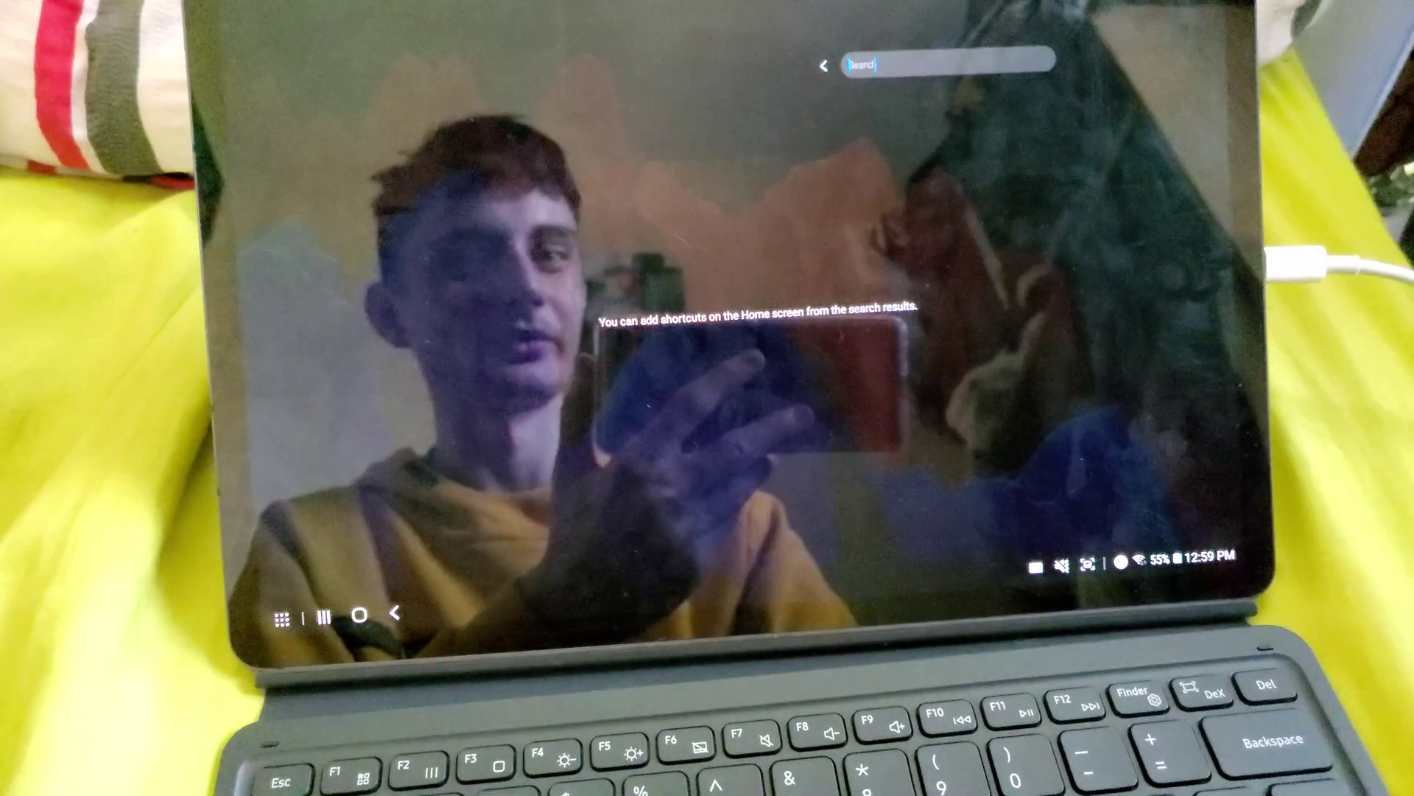
click(431, 423)
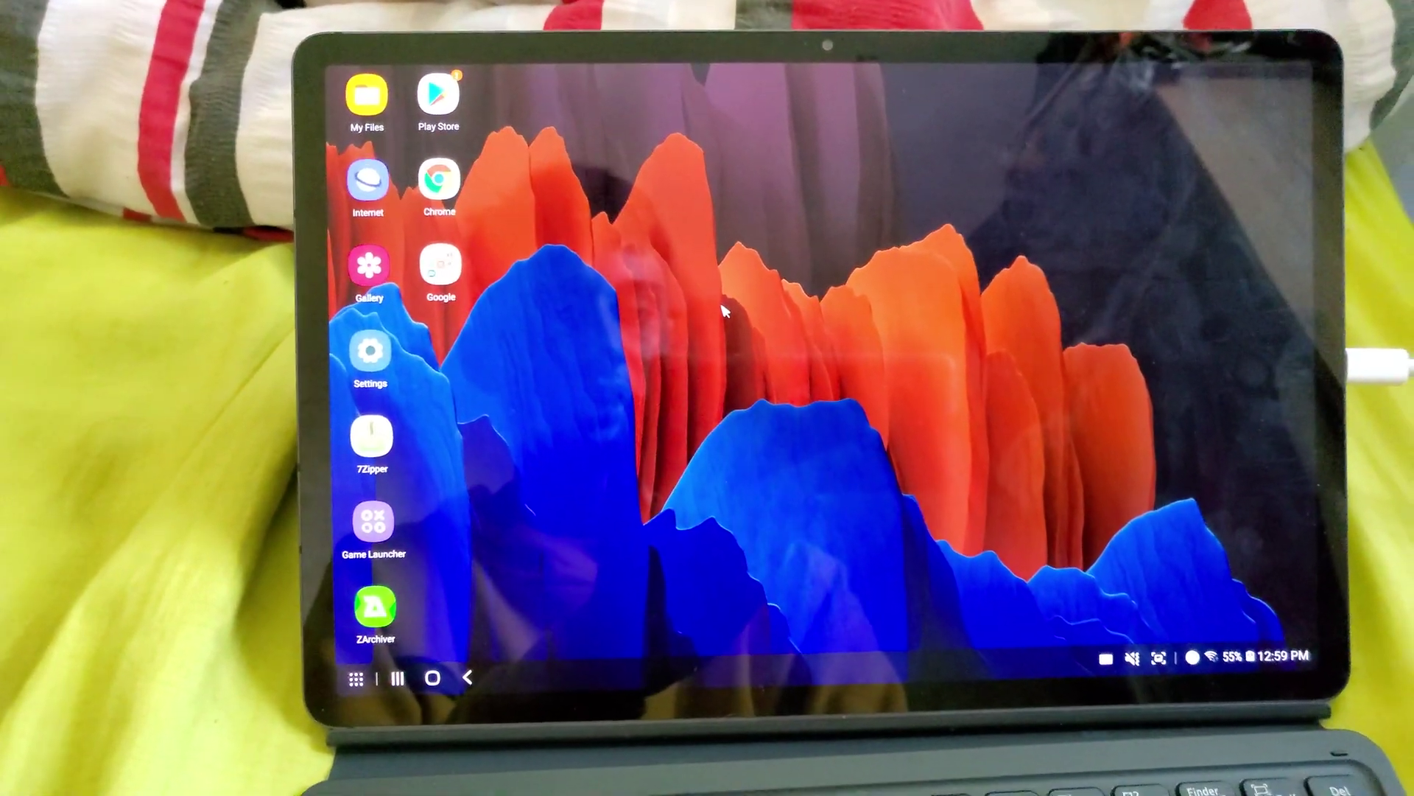
key(alt+Tab)
key(alt+Tab)
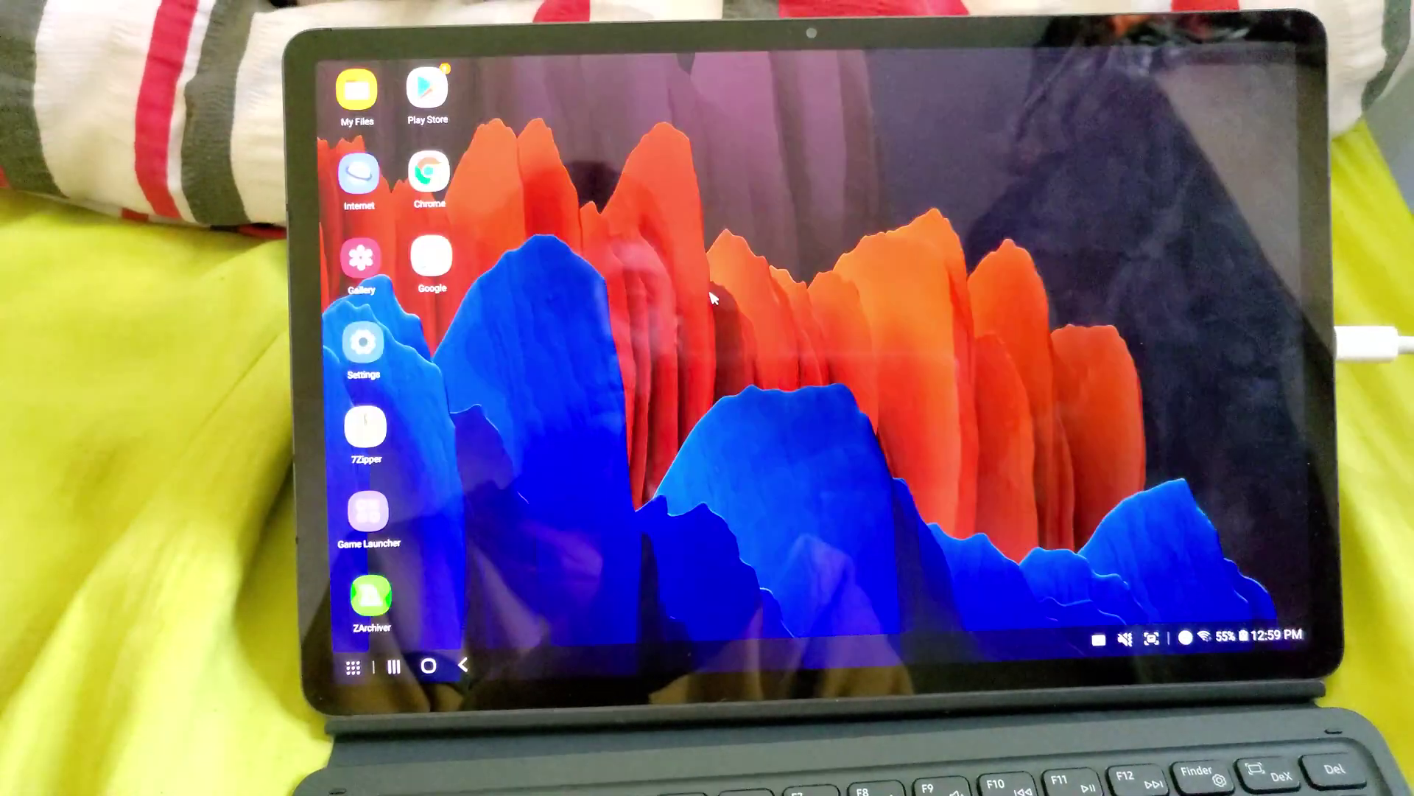
key(alt+Tab)
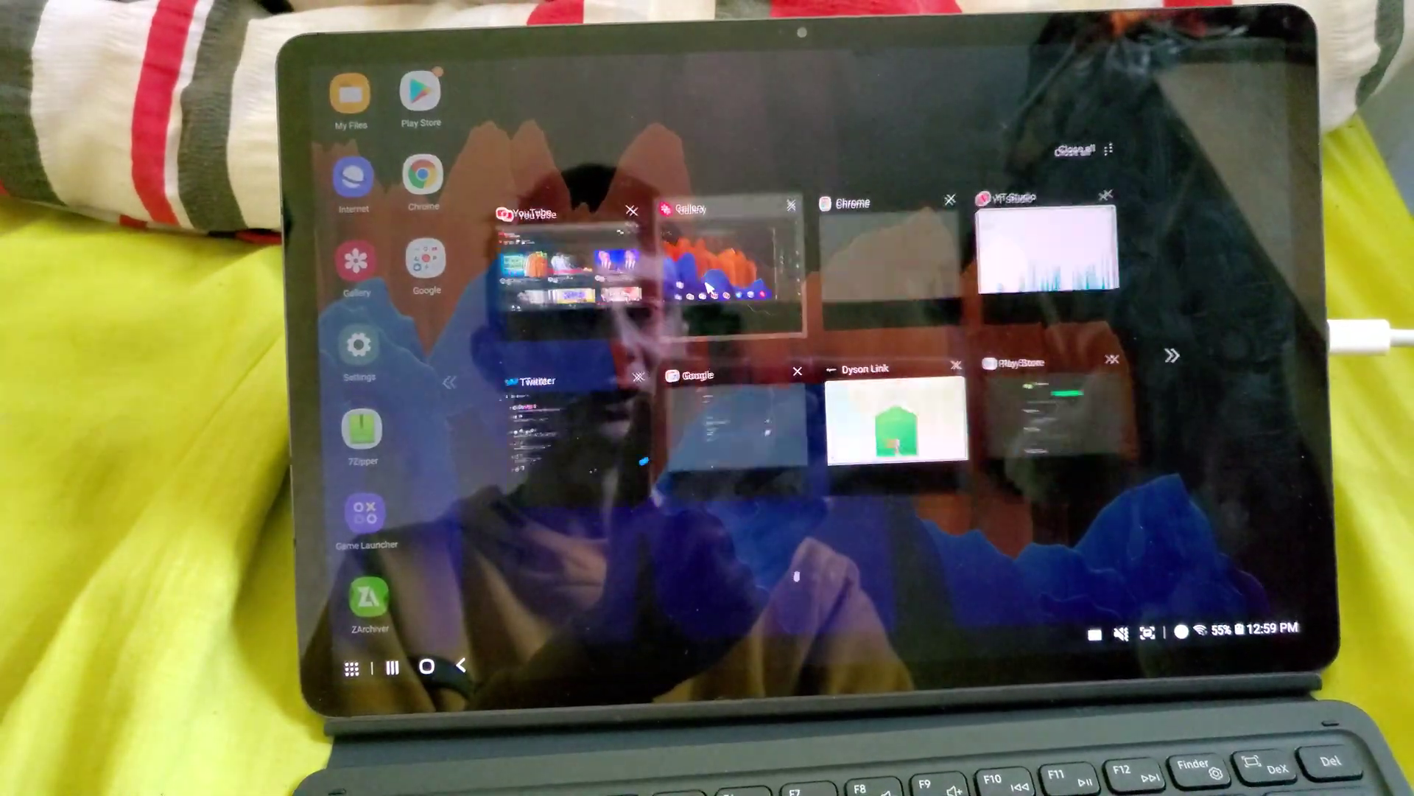
key(alt+Tab)
key(alt+Tab)
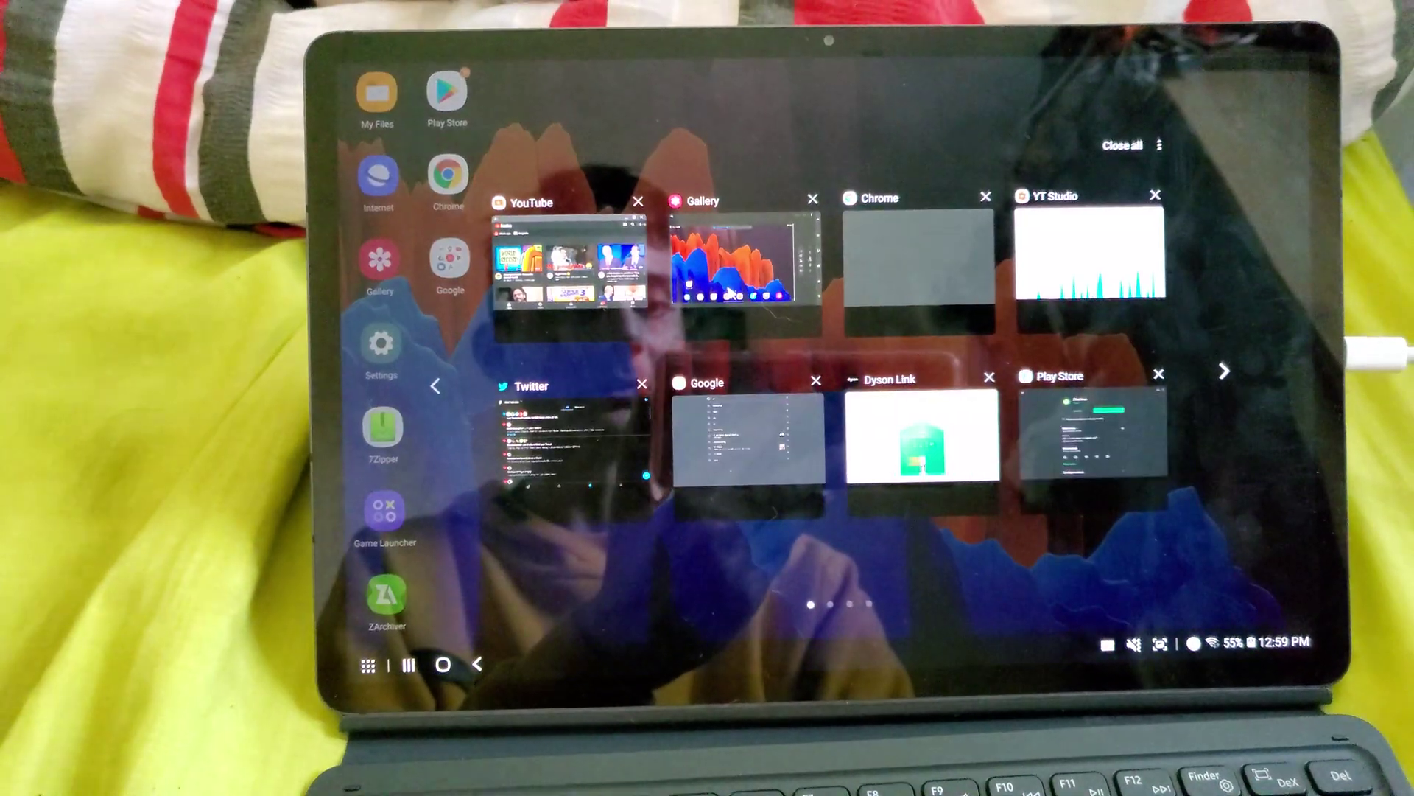
key(alt+Tab)
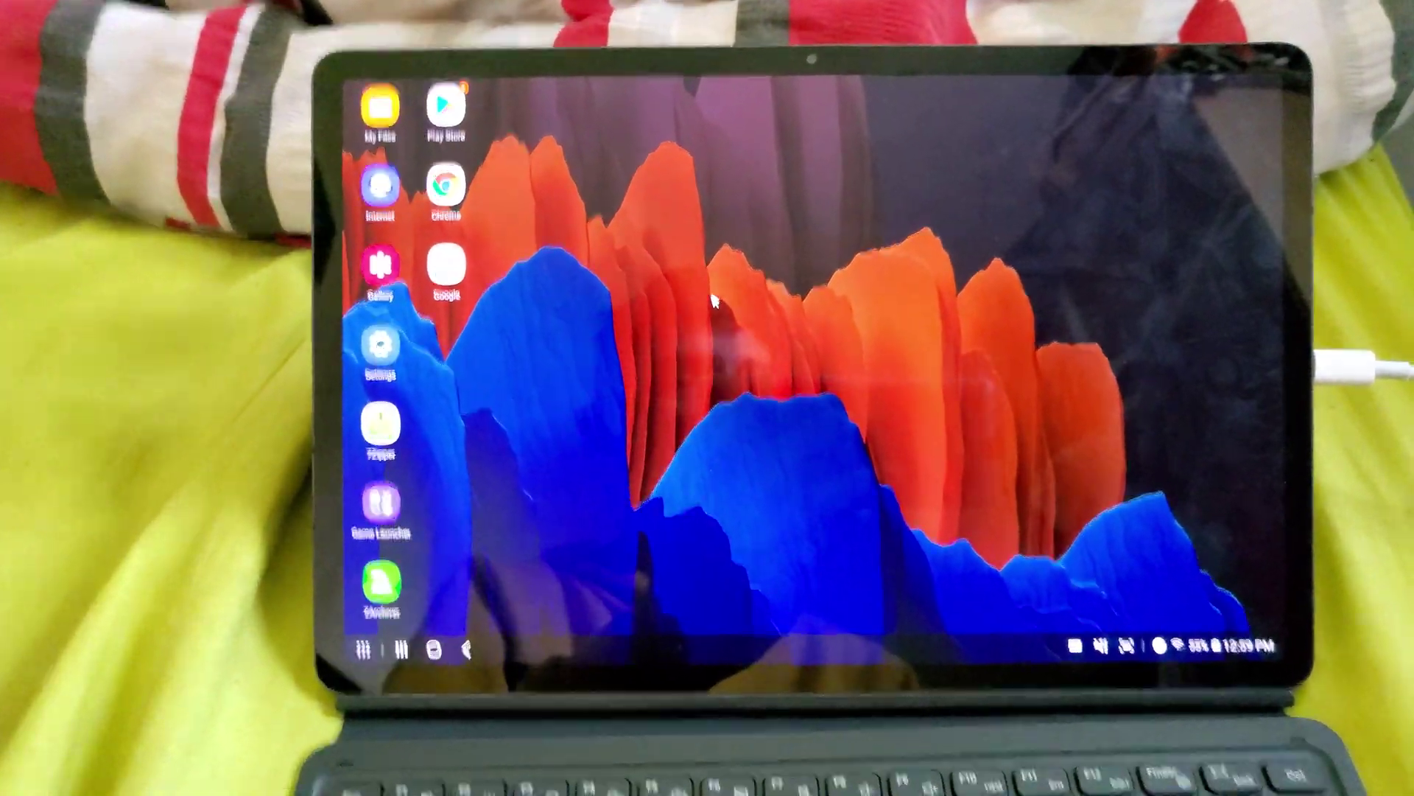